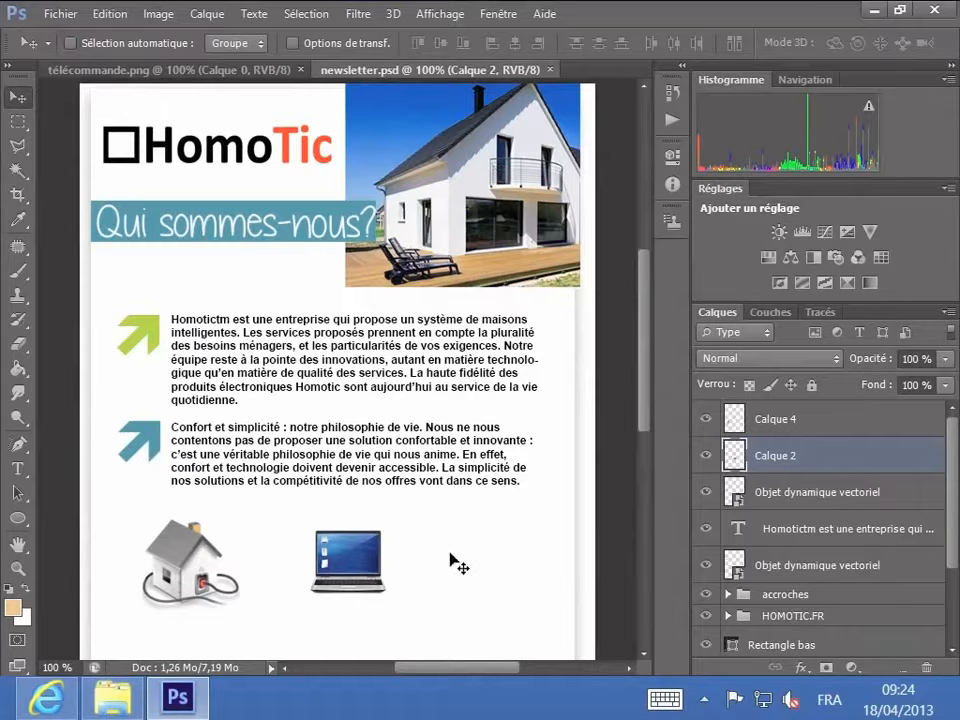
Paste the copied remote control image into the newsletter and place it beside the laptop, level with it
left_click(112, 14)
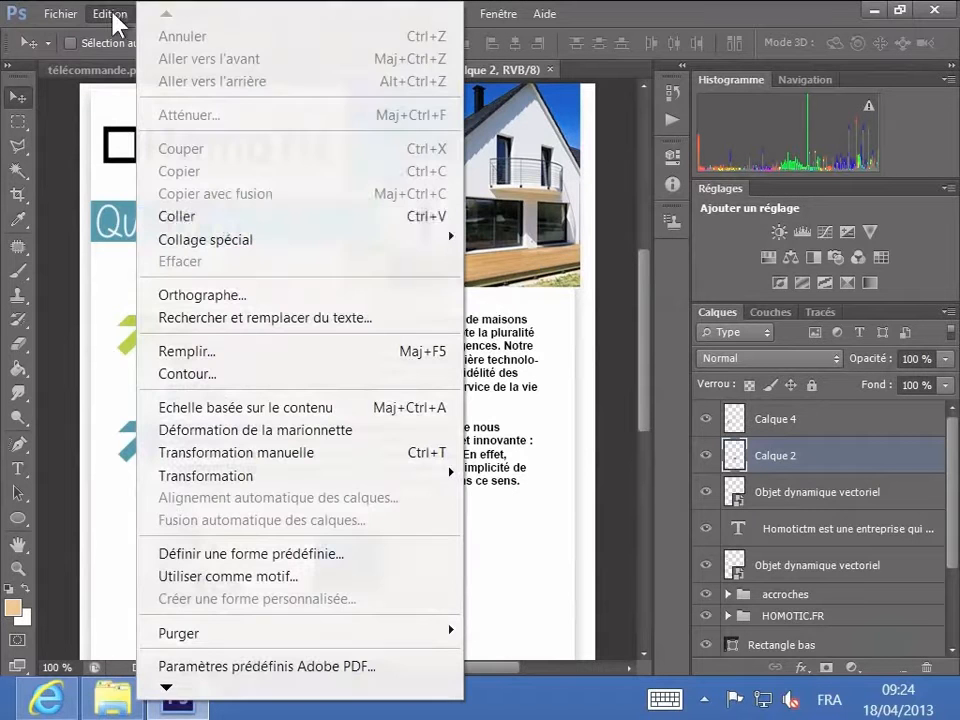
left_click(218, 215)
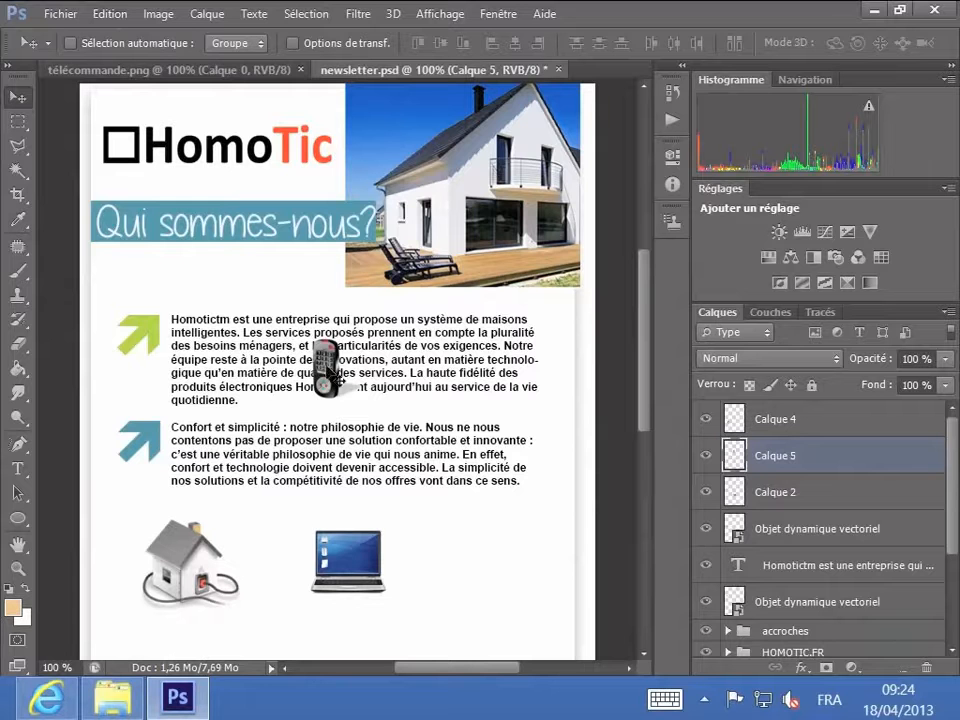
left_click_drag(332, 374, 491, 561)
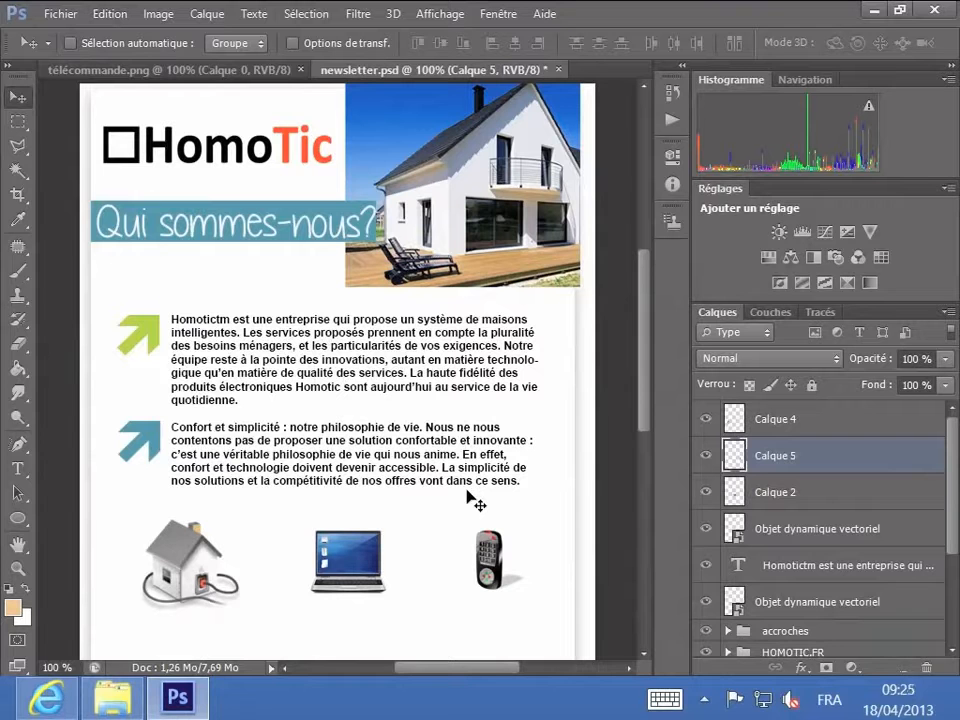
key("ctrl+z")
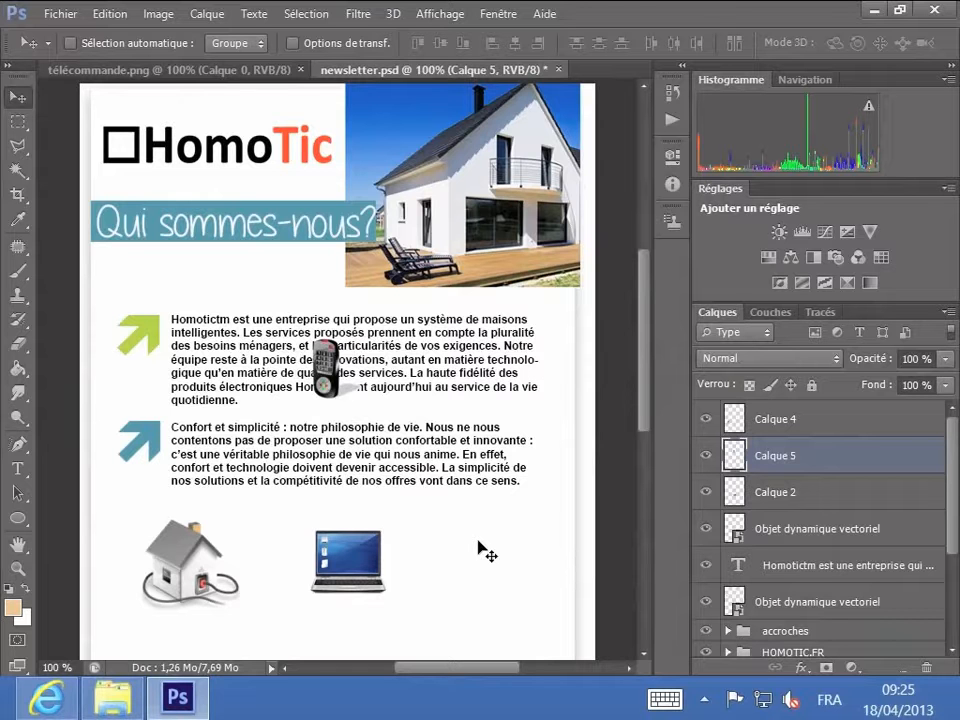
left_click_drag(315, 350, 478, 541)
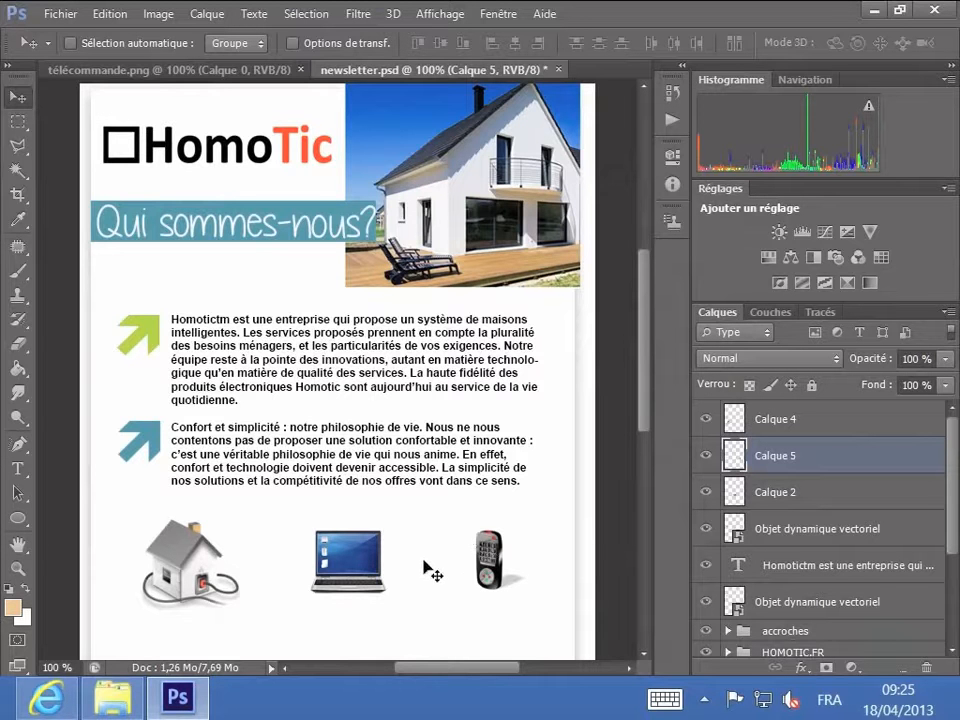
Draw three 10 px radius rounded rectangles over the house, laptop and remote, about 145 × 108, 149 × 103 and 122 × 101 px
left_click(23, 528)
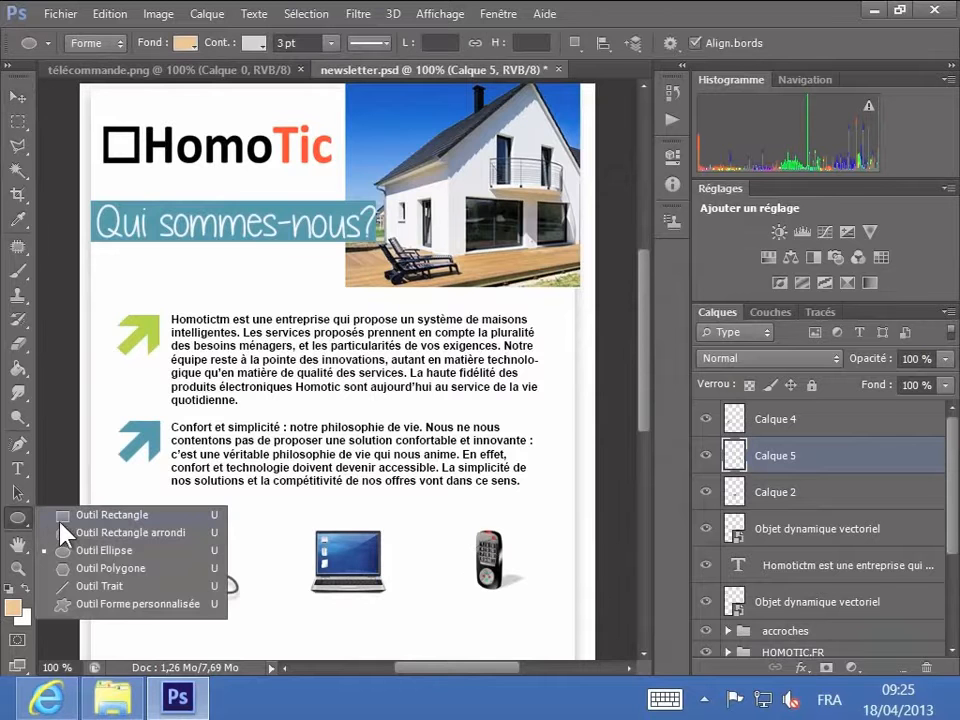
left_click(80, 533)
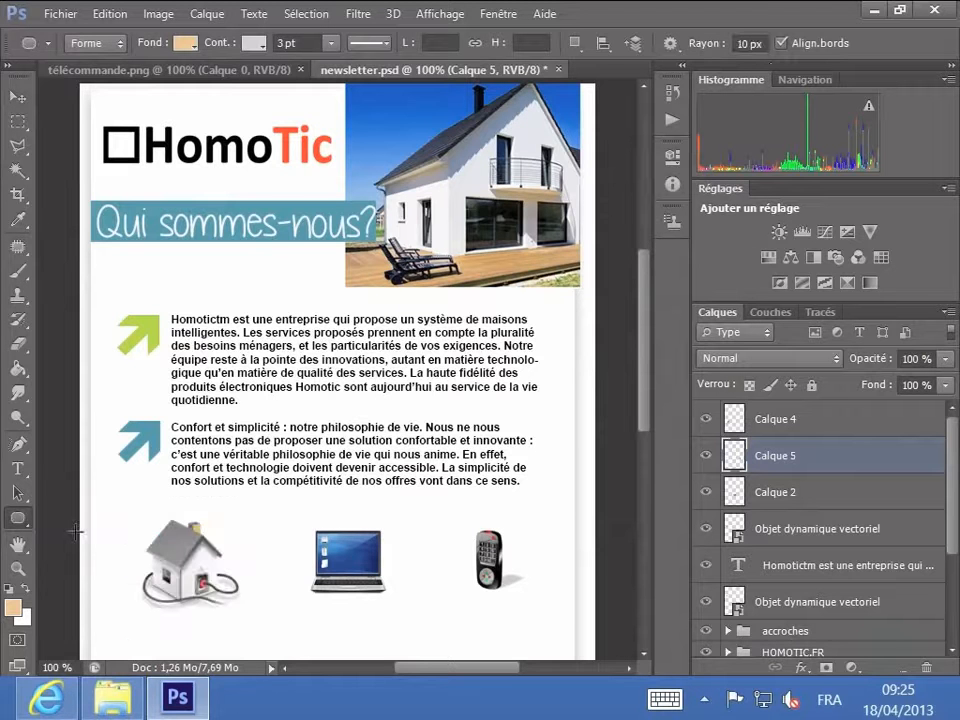
left_click_drag(115, 515, 251, 616)
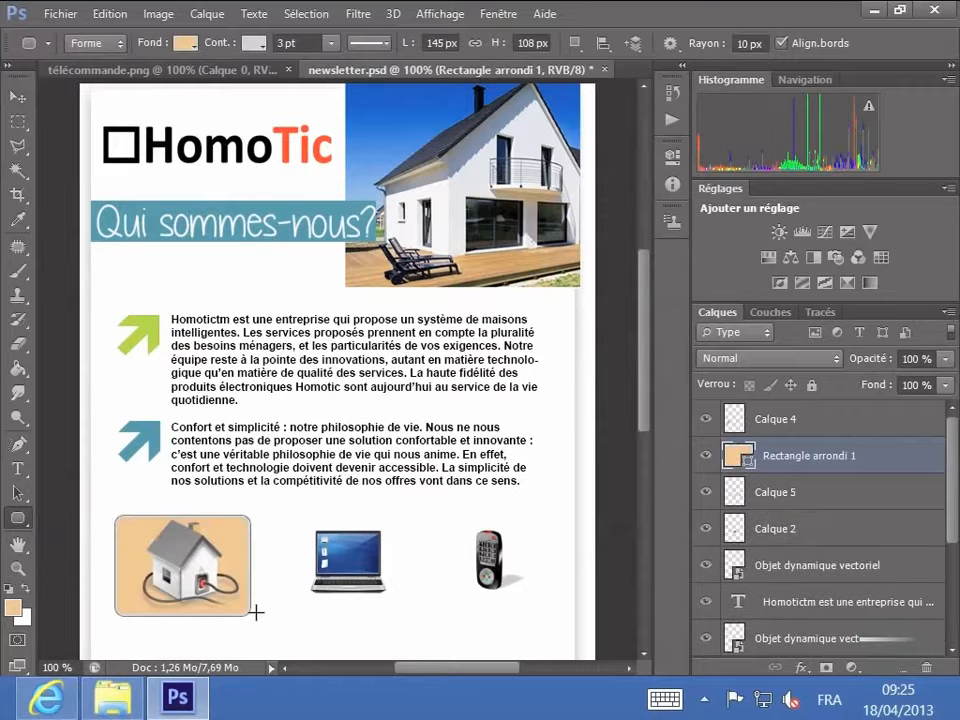
left_click_drag(275, 519, 411, 616)
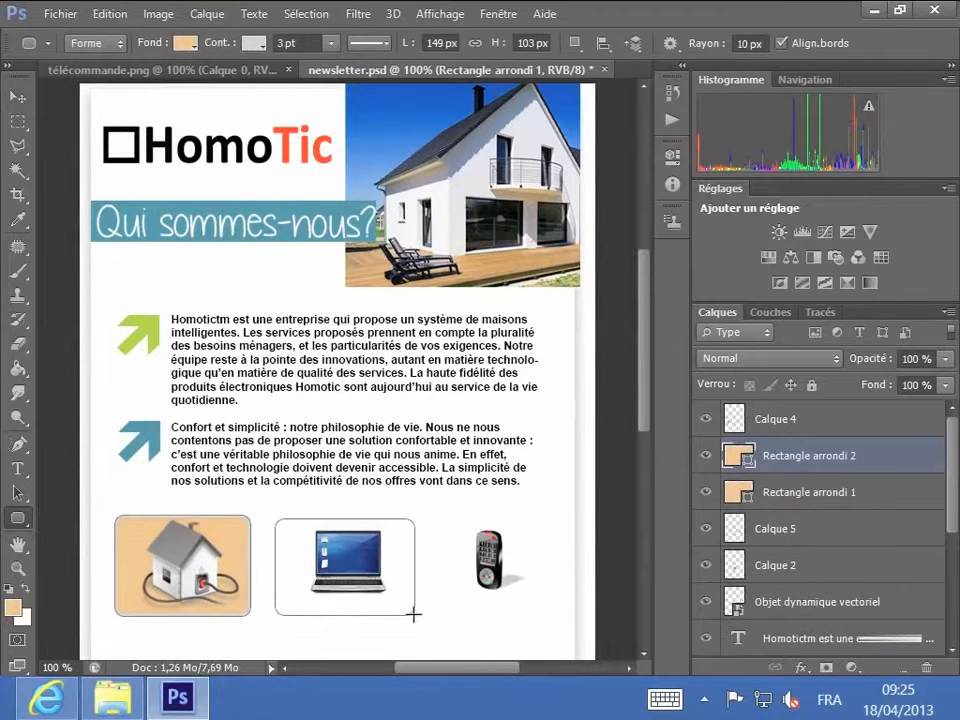
left_click_drag(437, 519, 551, 613)
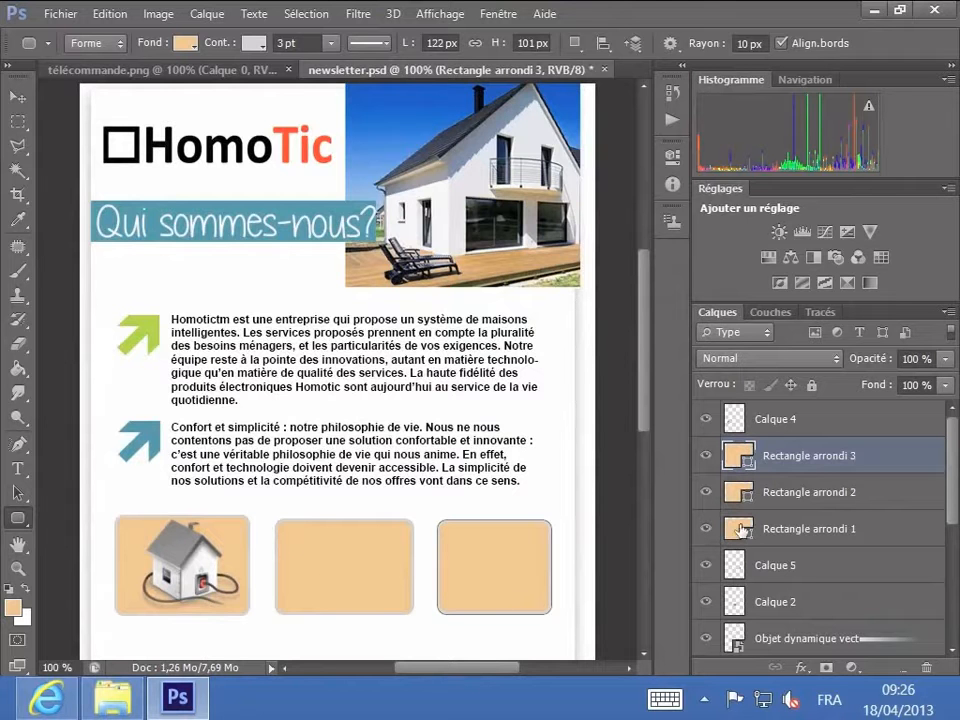
Move the remote control layer Calque 5 and the laptop layer Calque 2 above the three rounded rectangle layers
left_click(716, 423)
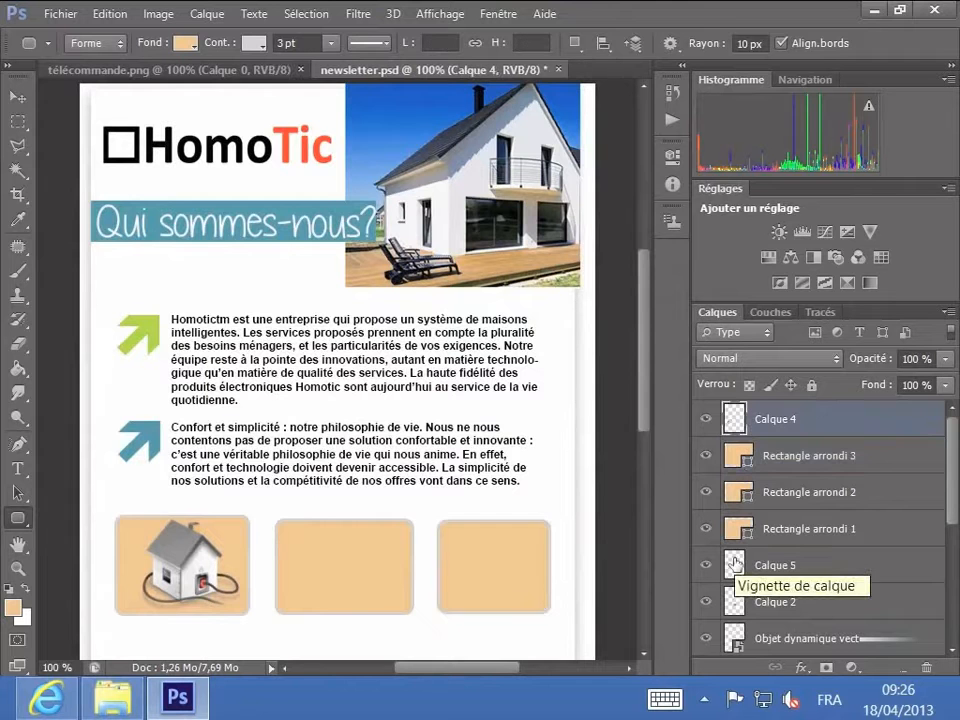
left_click_drag(733, 566, 710, 432)
left_click_drag(742, 604, 727, 487)
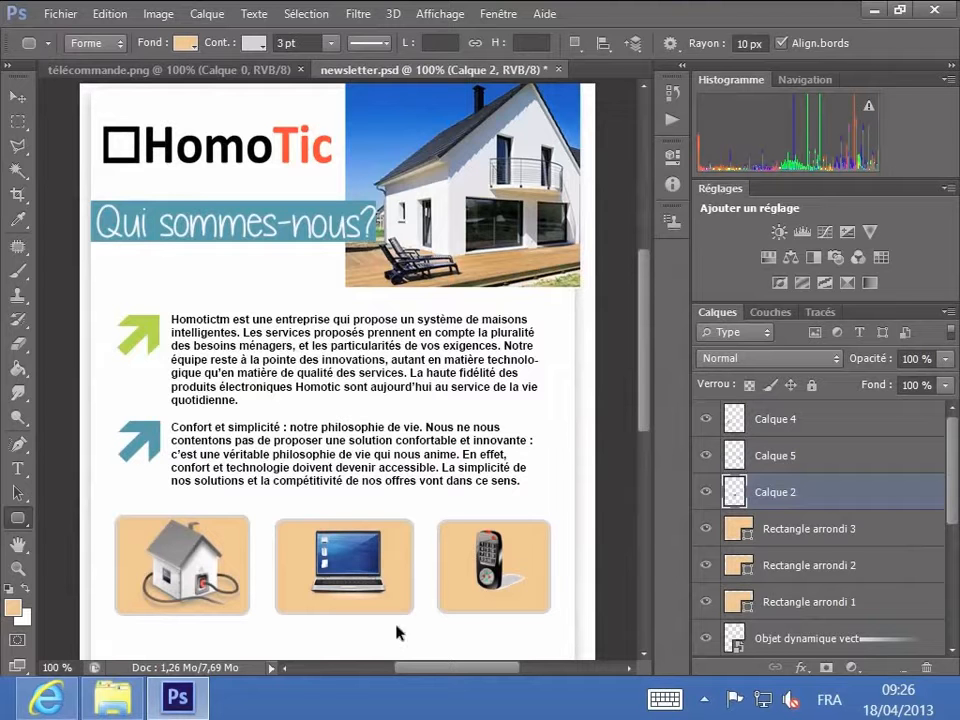
Undo and redo the last layer reordering, and step back through the history to before the first rounded rectangle
key("ctrl+z")
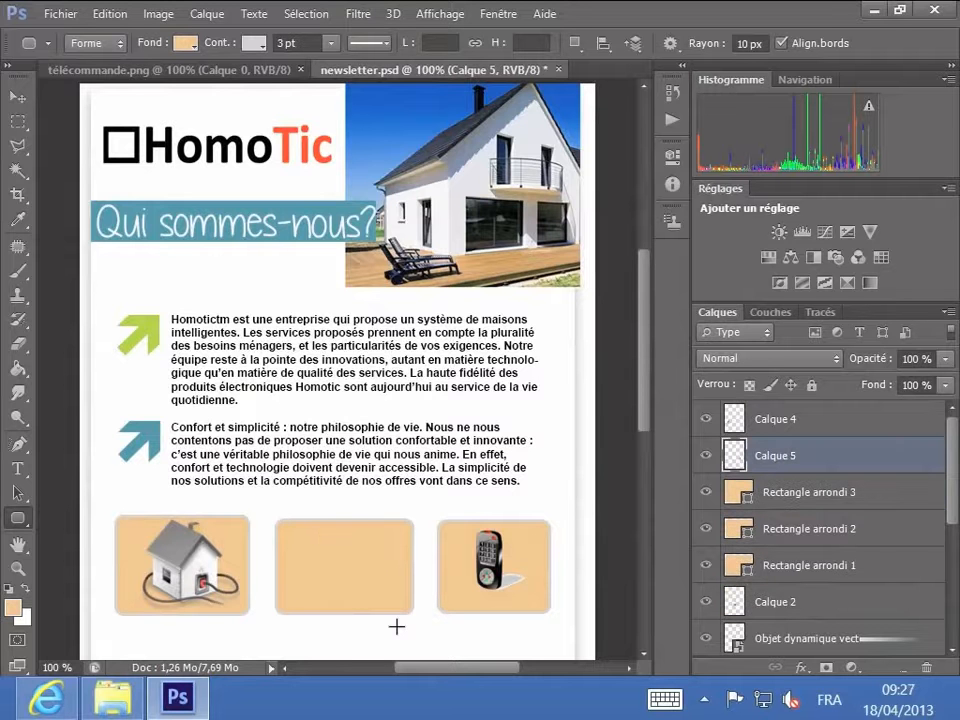
key("ctrl+z")
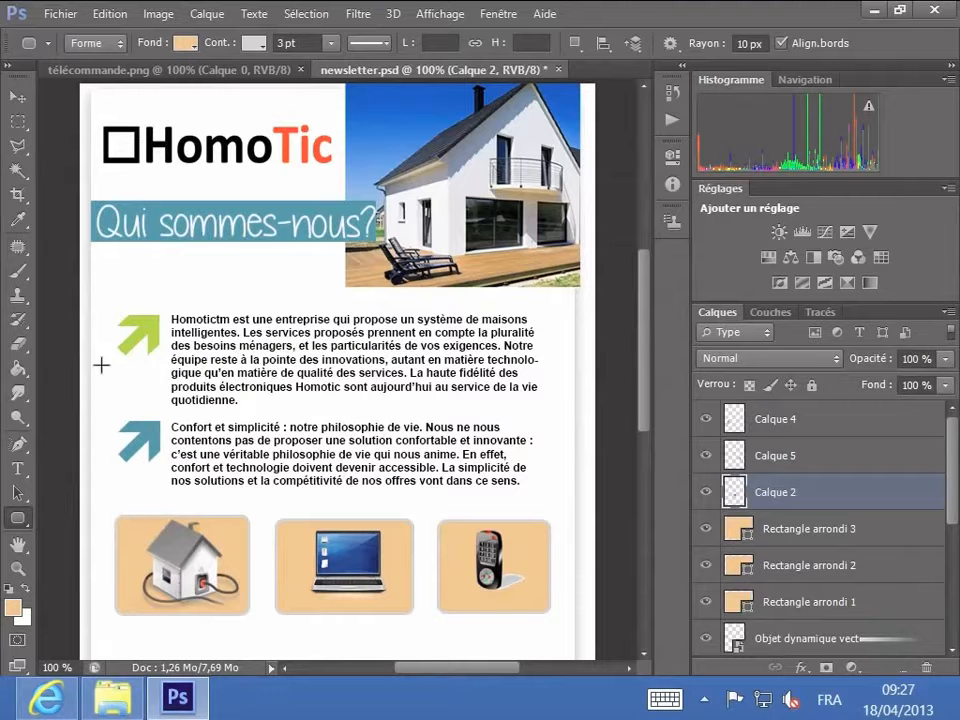
left_click(110, 14)
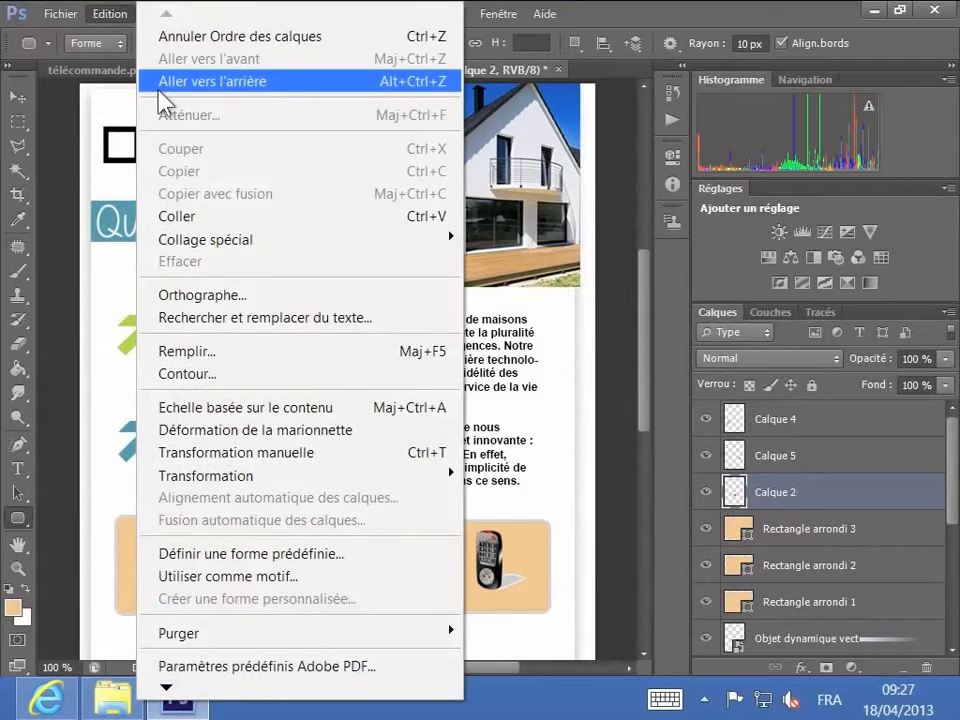
left_click(403, 82)
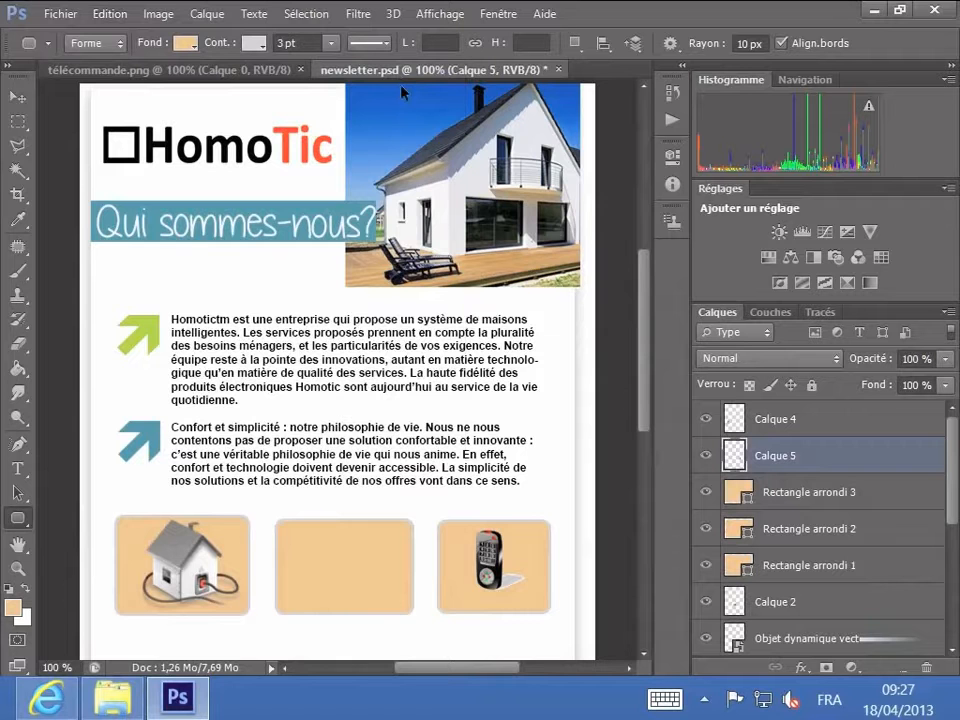
key("ctrl+alt+z")
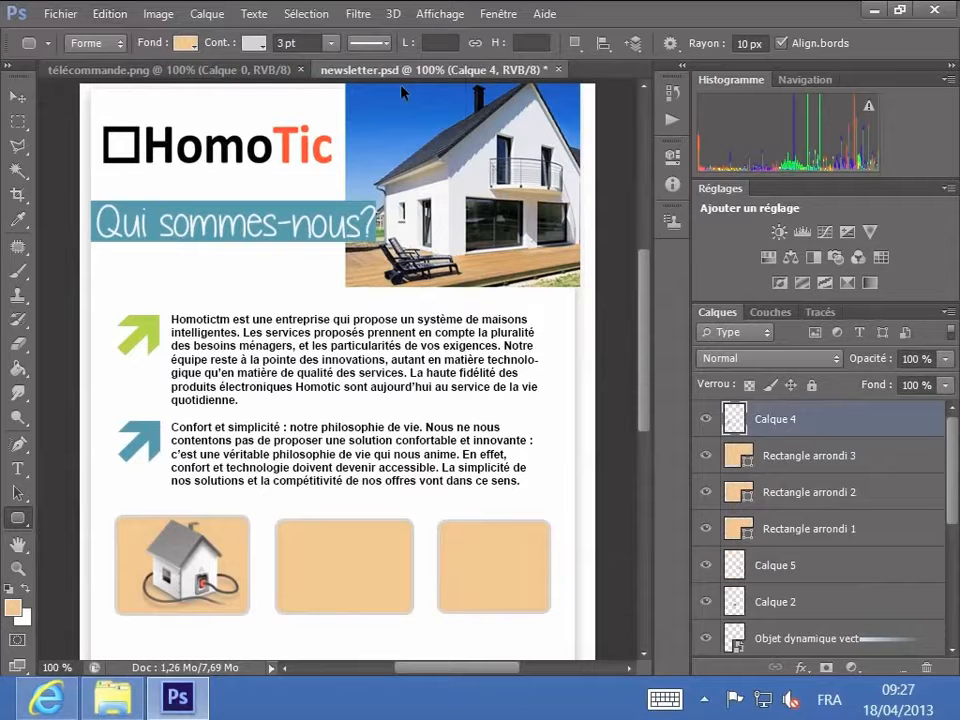
key("ctrl+alt+z")
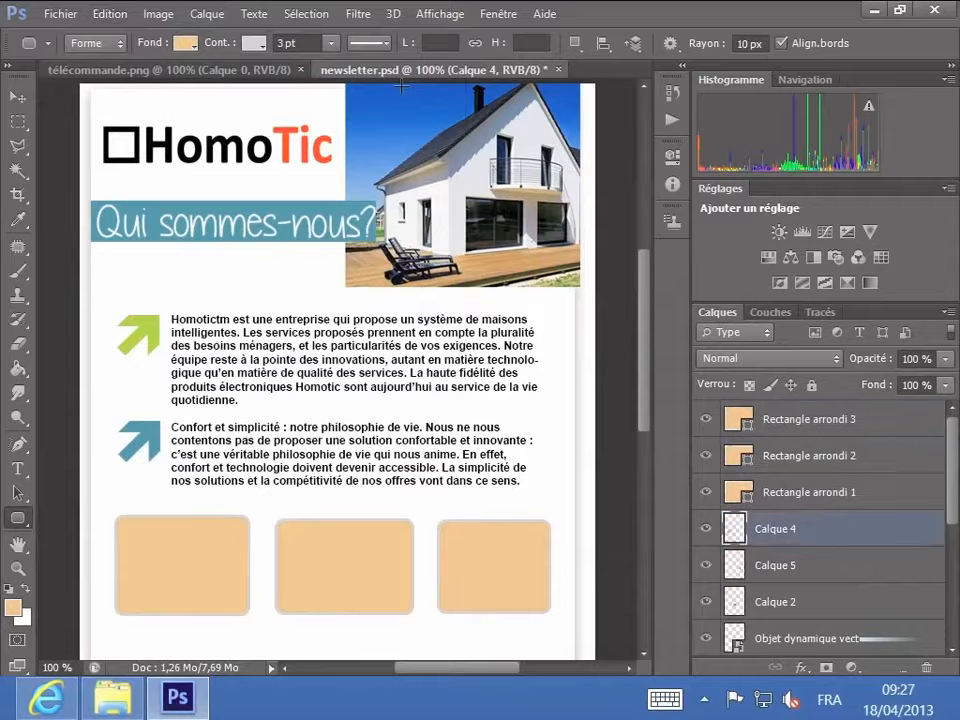
key("ctrl+shift+z")
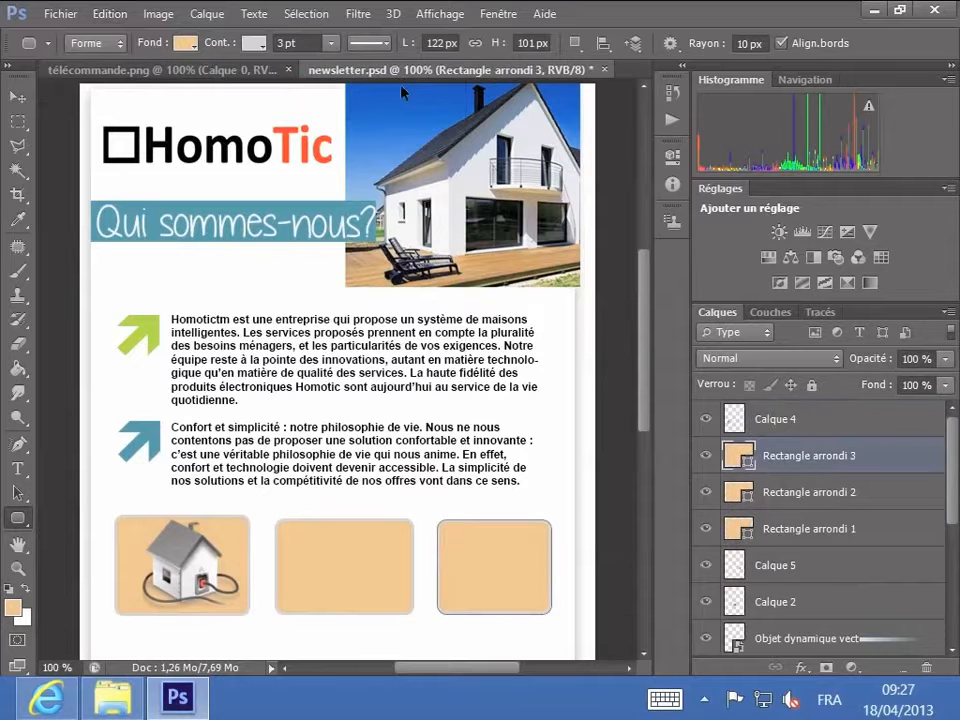
key("ctrl+alt+z")
key("ctrl+alt+z")
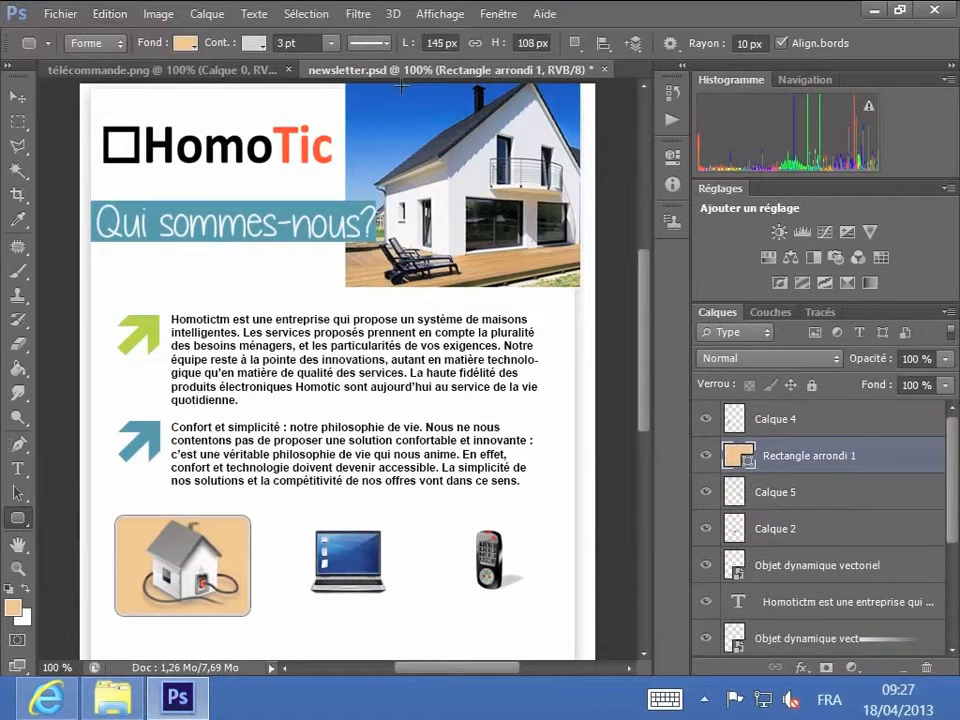
key("ctrl+alt+z")
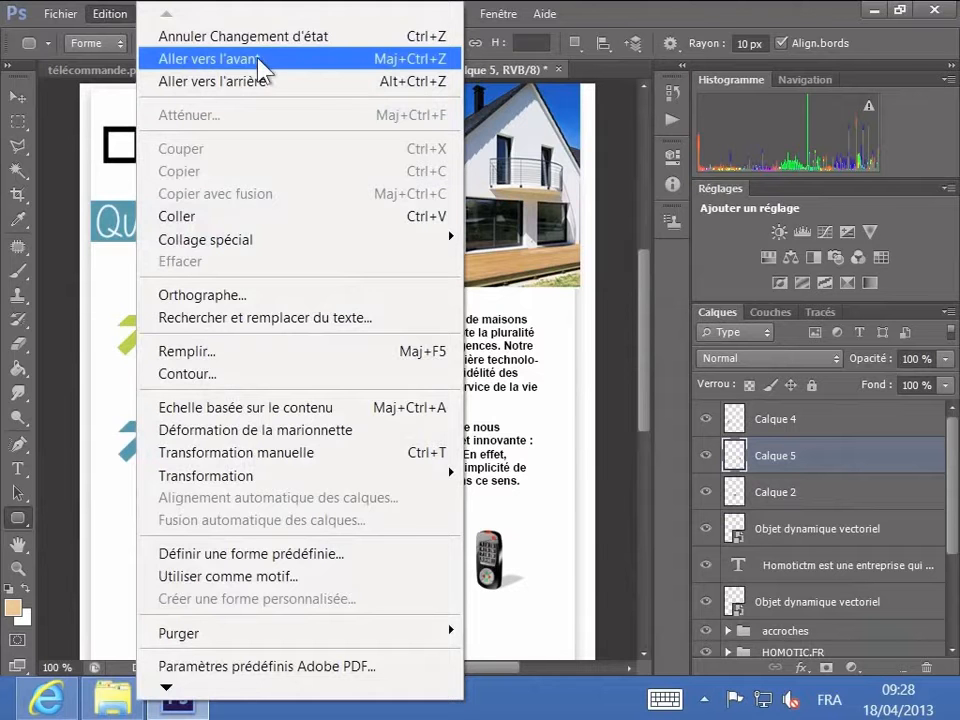
Step forward through the history to restore the three rounded rectangles and the reordered Calque 5 and Calque 2 layers
left_click(403, 62)
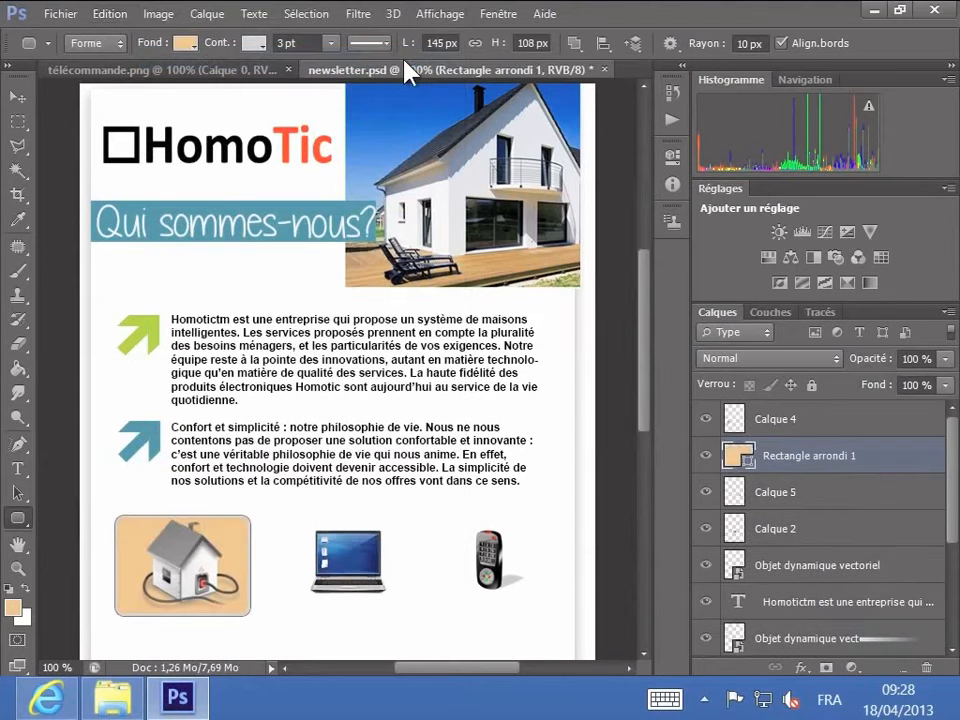
key("ctrl+shift+z")
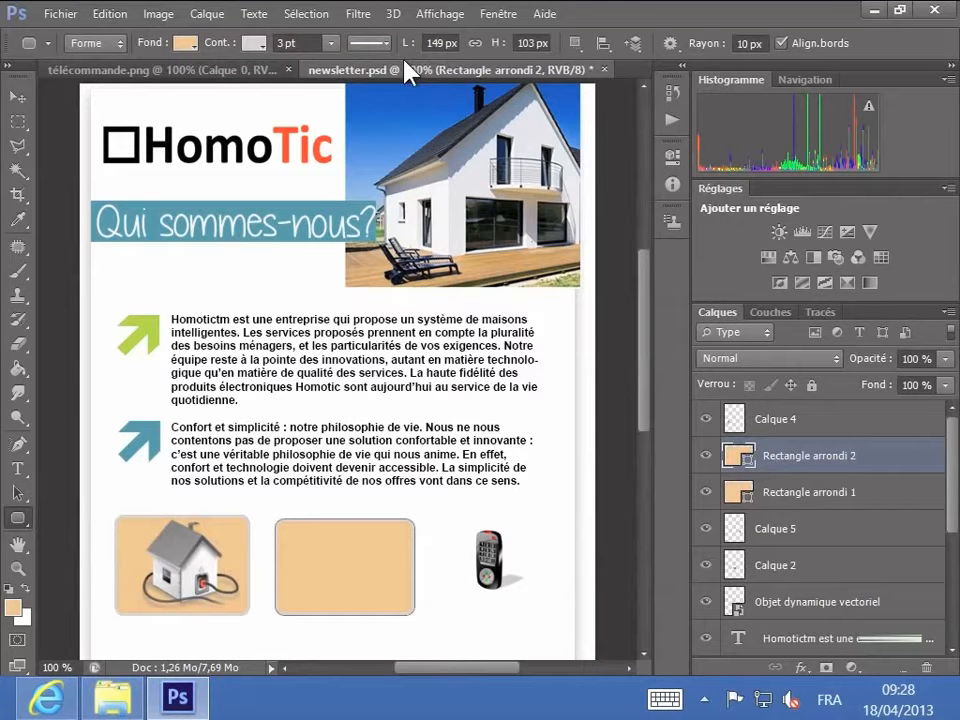
key("ctrl+shift+z")
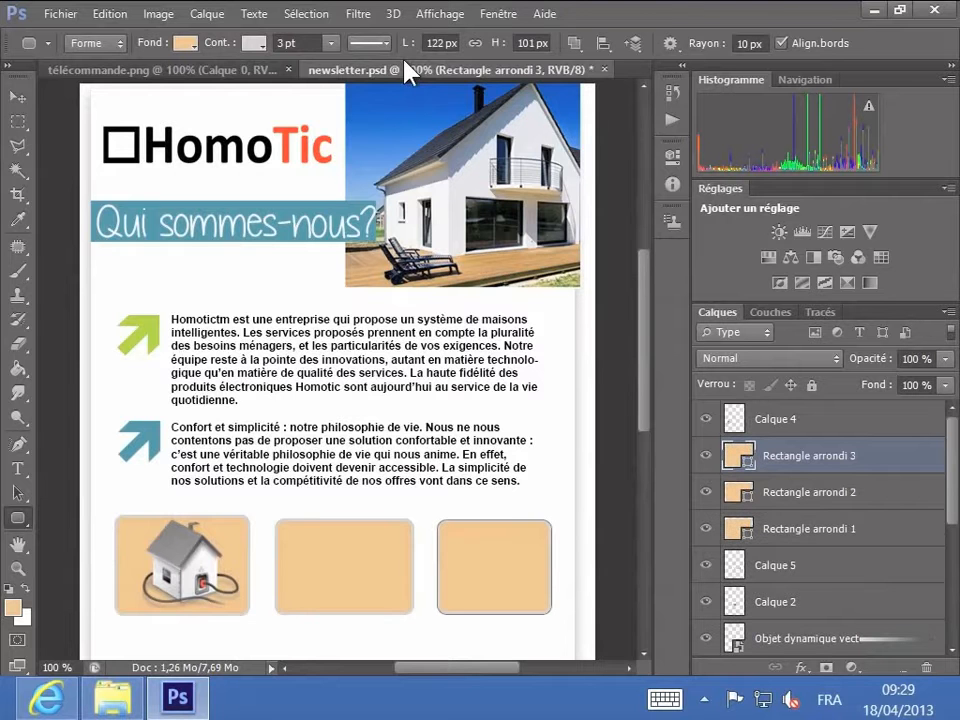
key("ctrl+alt+z")
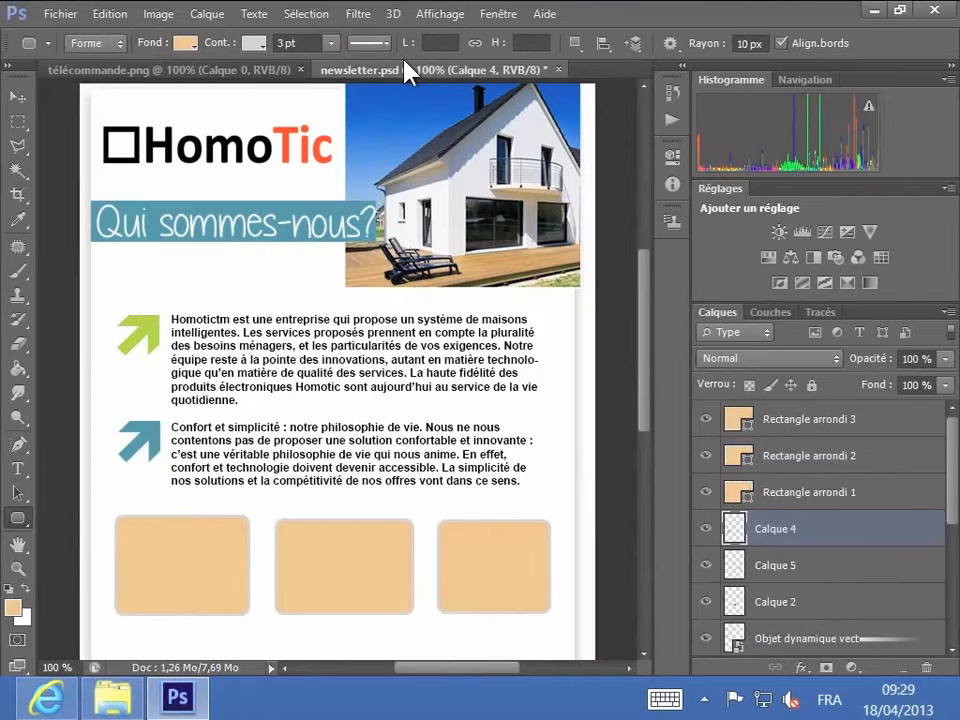
key("ctrl+shift+z")
key("ctrl+shift+z")
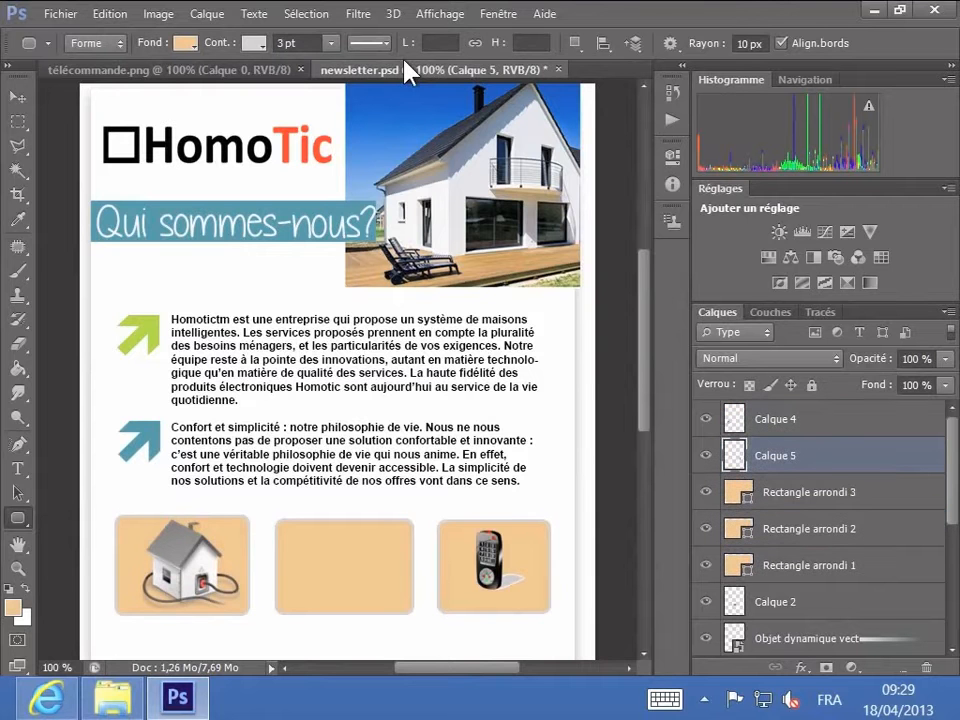
key("ctrl+shift+z")
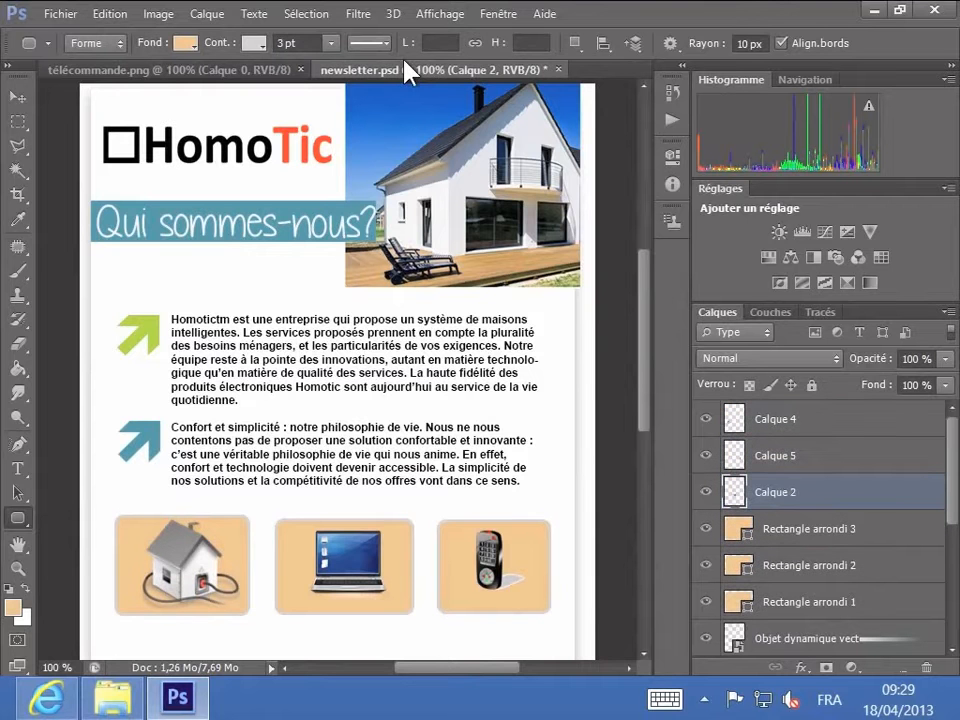